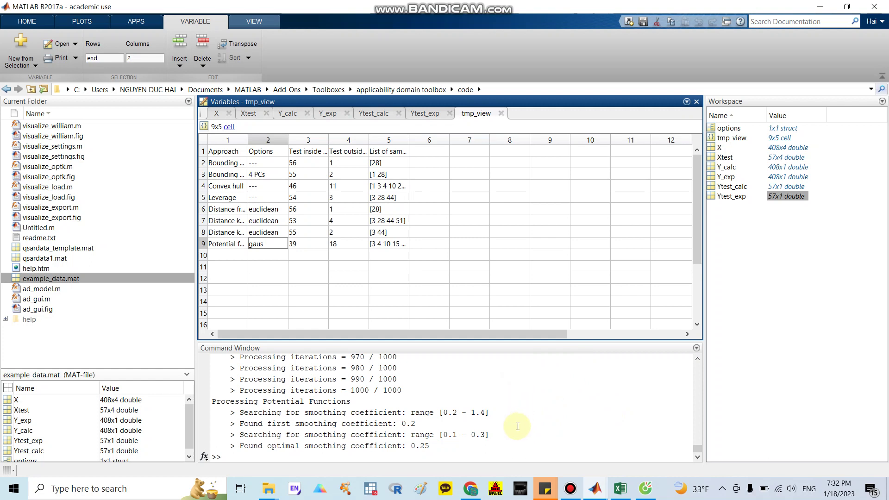
Scroll up and down through the calculation log in the MATLAB Command Window.
scroll(514, 421, down, 1)
scroll(365, 302, up, 1)
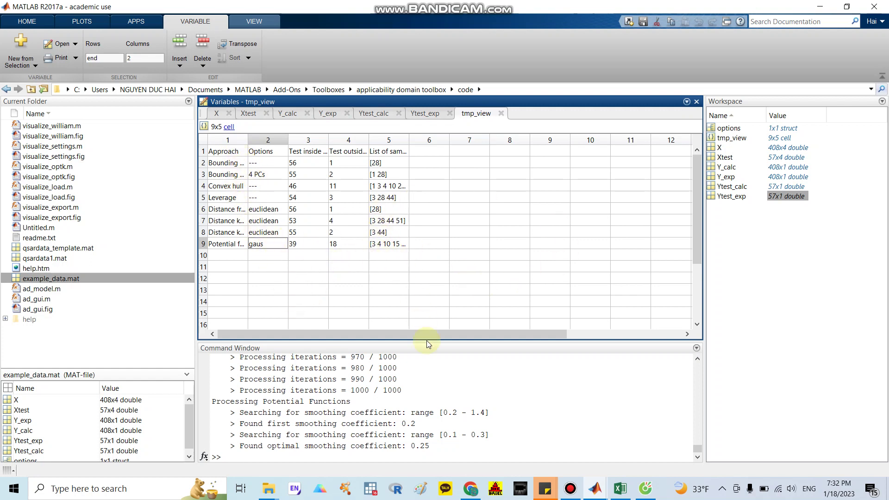
scroll(281, 173, down, 1)
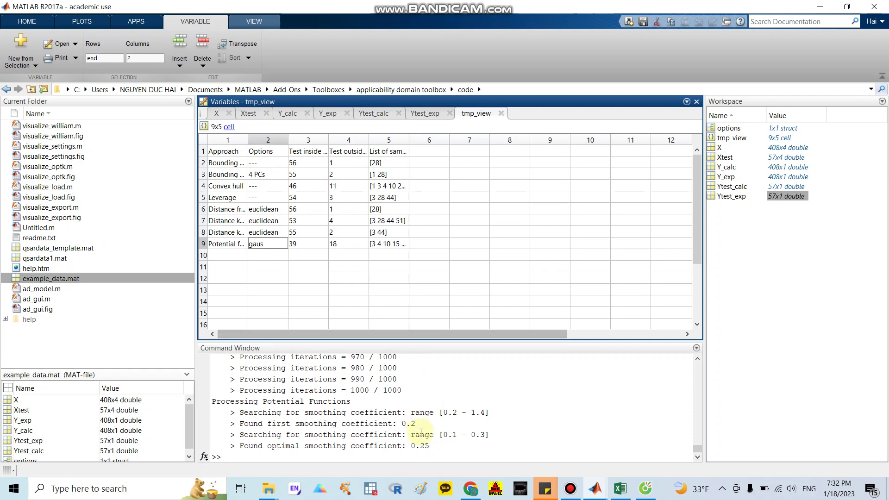
scroll(377, 403, up, 1)
click(375, 400)
scroll(373, 393, up, 17)
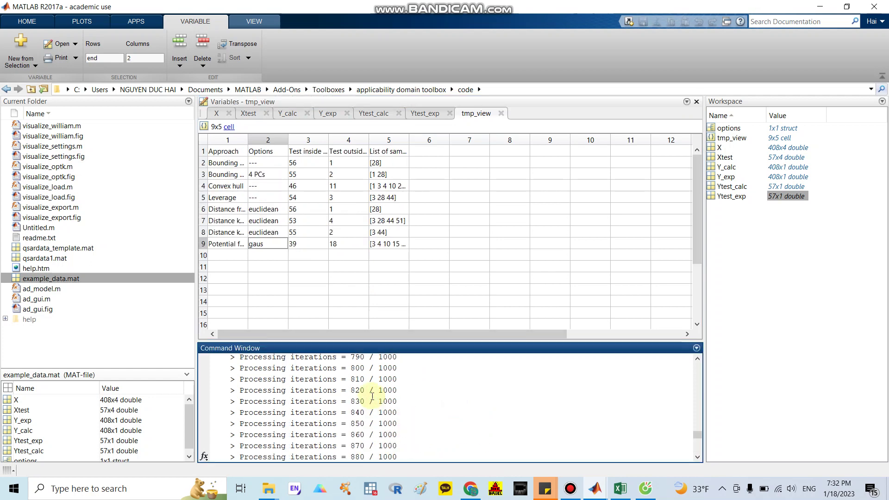
scroll(373, 393, up, 20)
scroll(373, 393, down, 3)
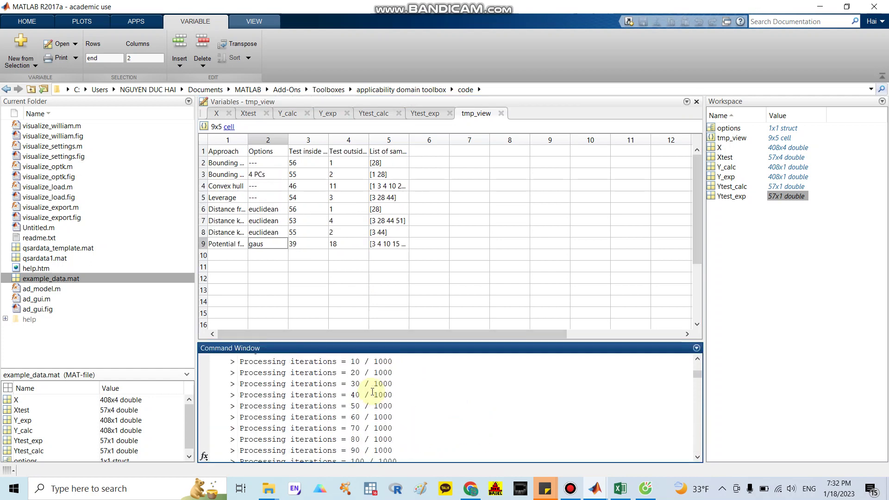
scroll(373, 393, up, 1)
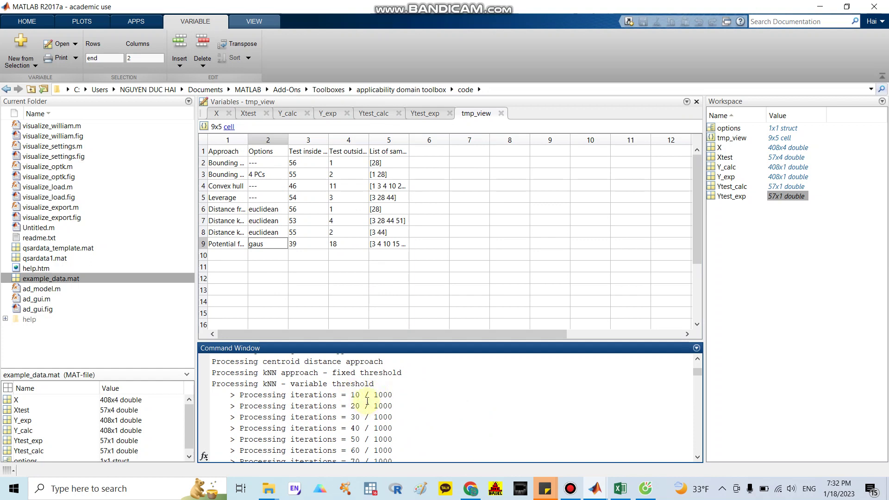
scroll(367, 401, down, 20)
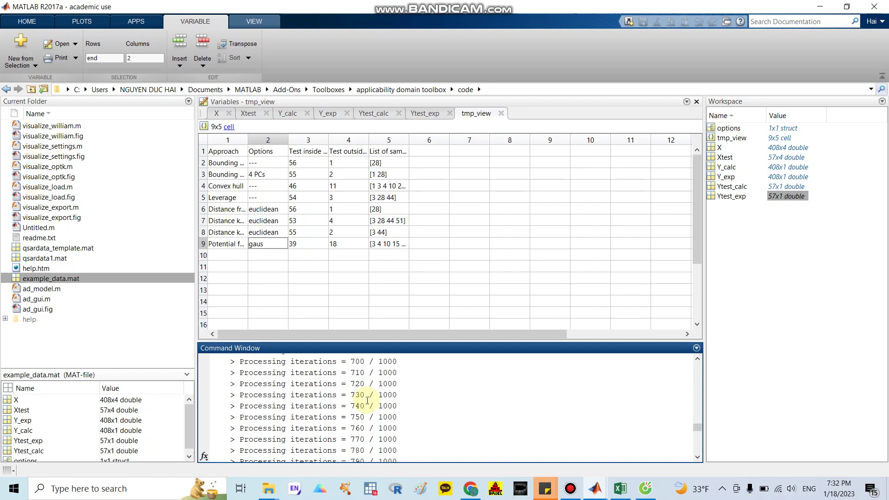
scroll(367, 401, down, 9)
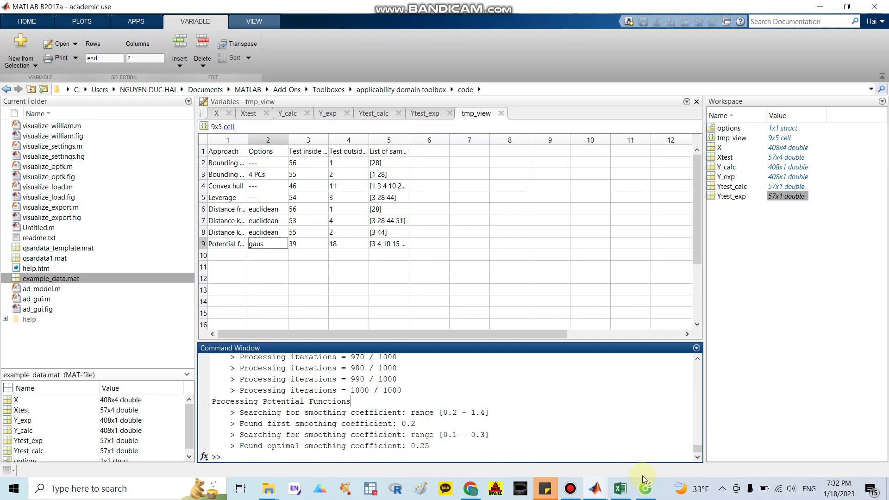
Show the toolbox's test set results and open tmp_view cell (9,1), the Potential functions approach.
mouse_move(595, 489)
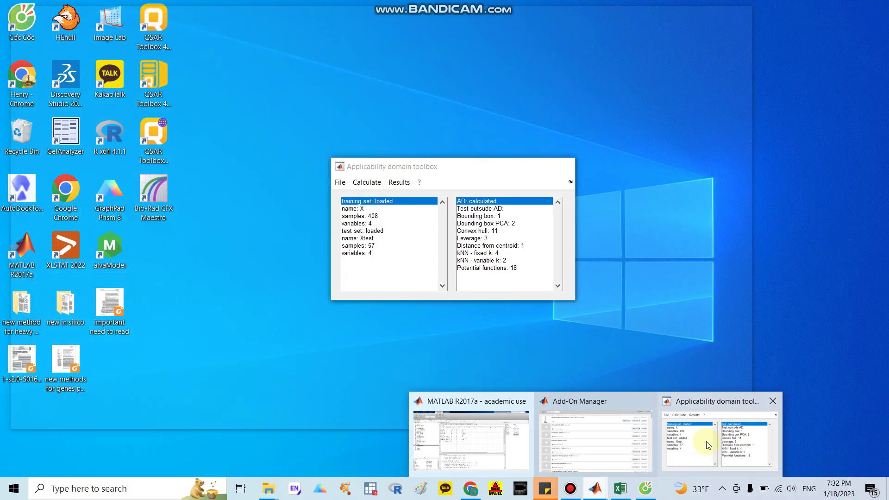
click(708, 445)
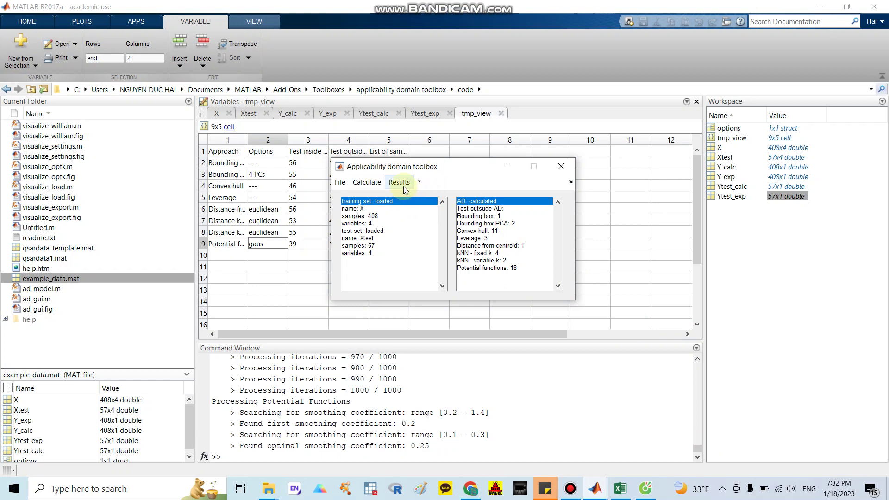
click(402, 184)
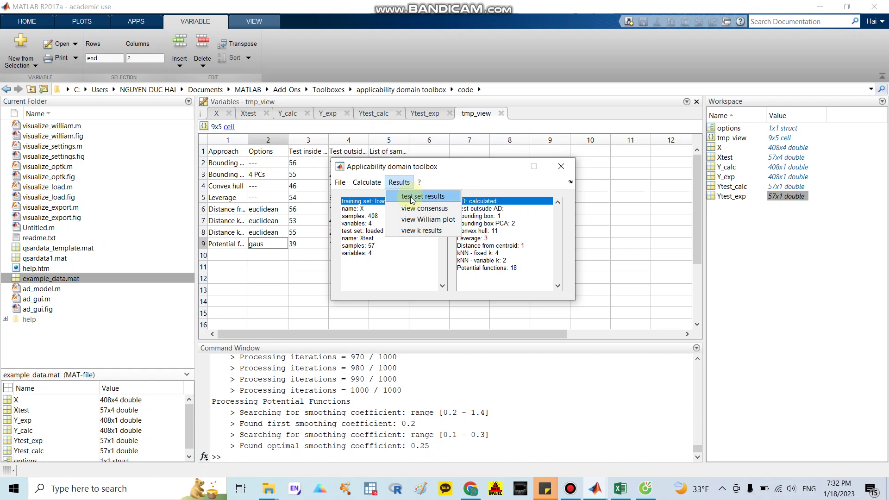
click(411, 196)
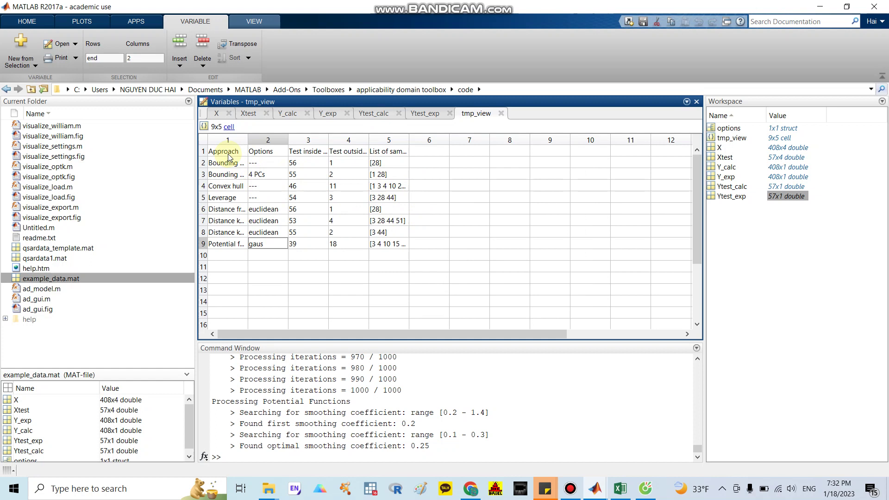
click(221, 247)
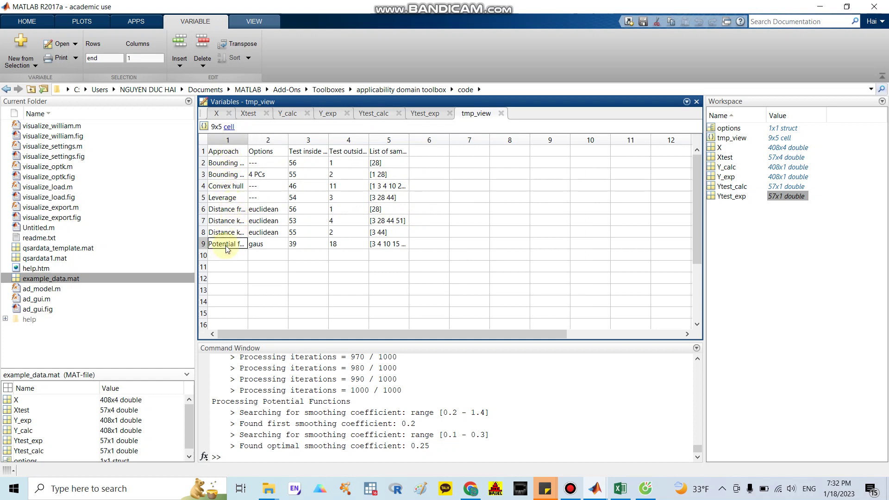
double_click(226, 247)
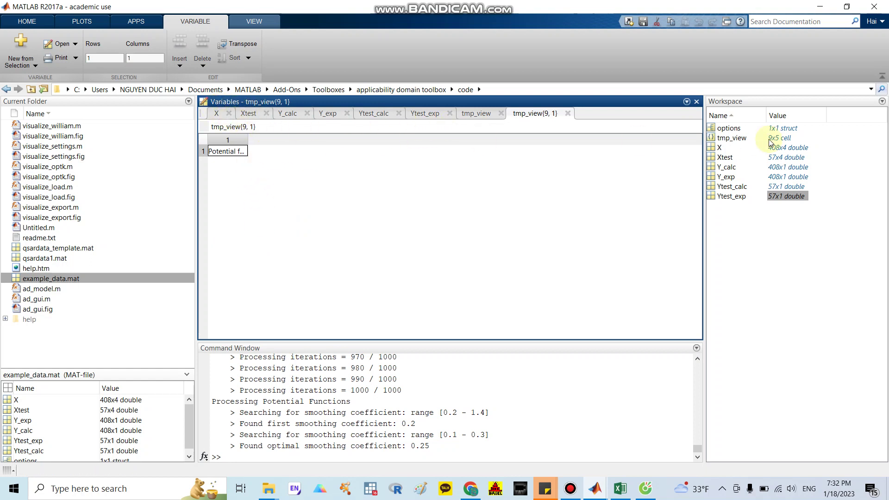
Open the options struct from the Workspace to view settings such as distance 'euclidean' and pf_kernel 'gaus'.
click(736, 136)
double_click(735, 131)
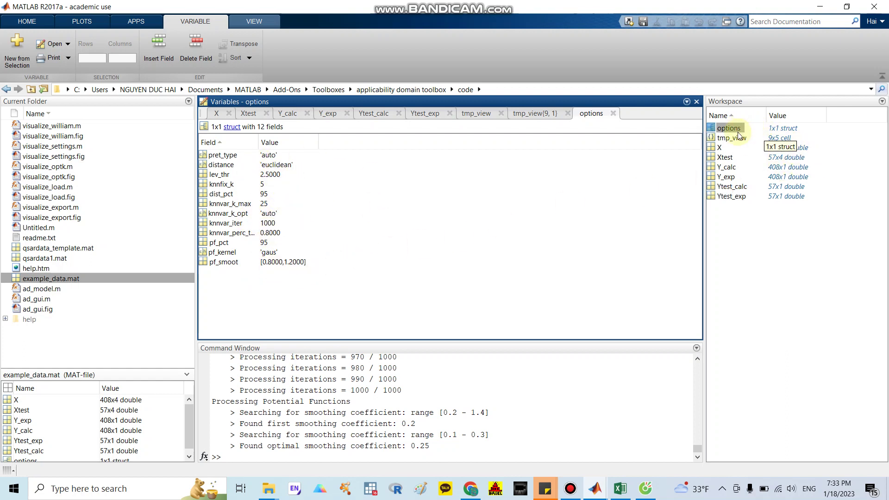
Display the toolbox's consensus outliers bar chart and maximize Figure 1, showing sample 28 at 7.
click(597, 488)
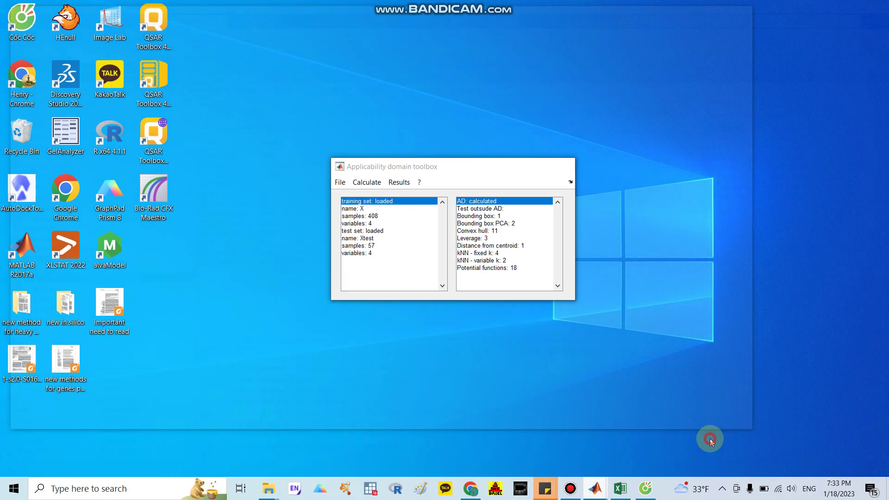
click(708, 434)
click(391, 183)
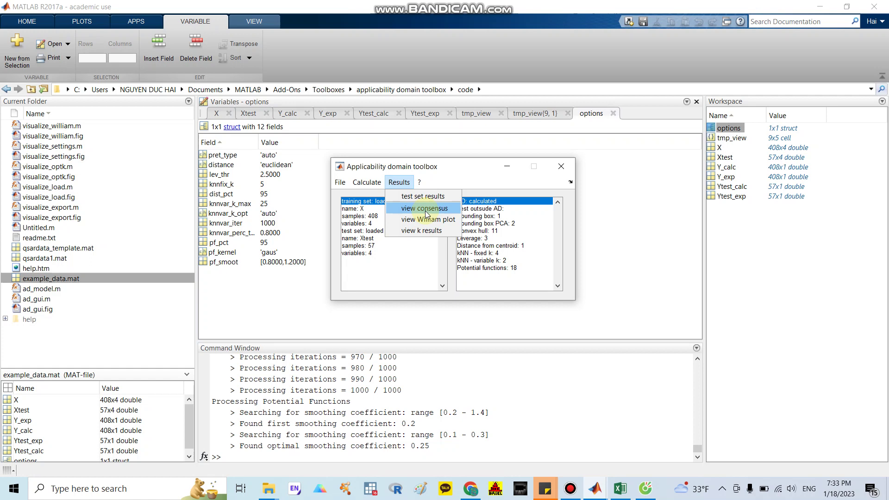
click(426, 213)
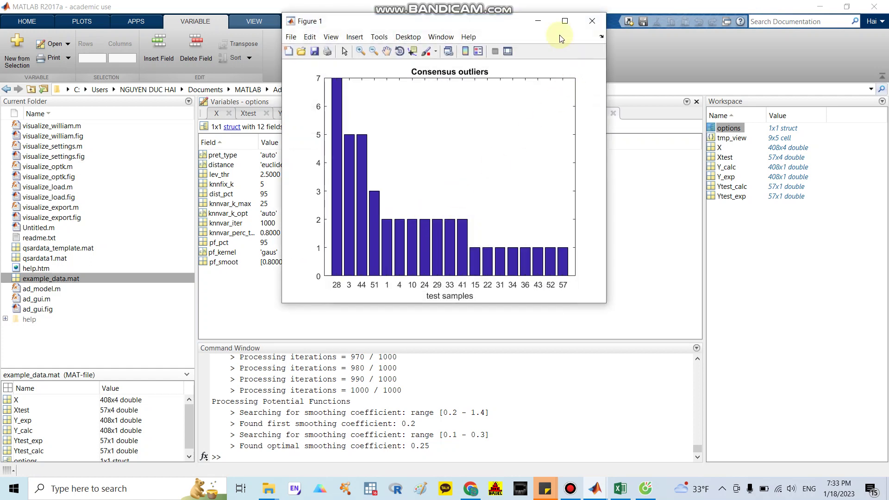
click(563, 21)
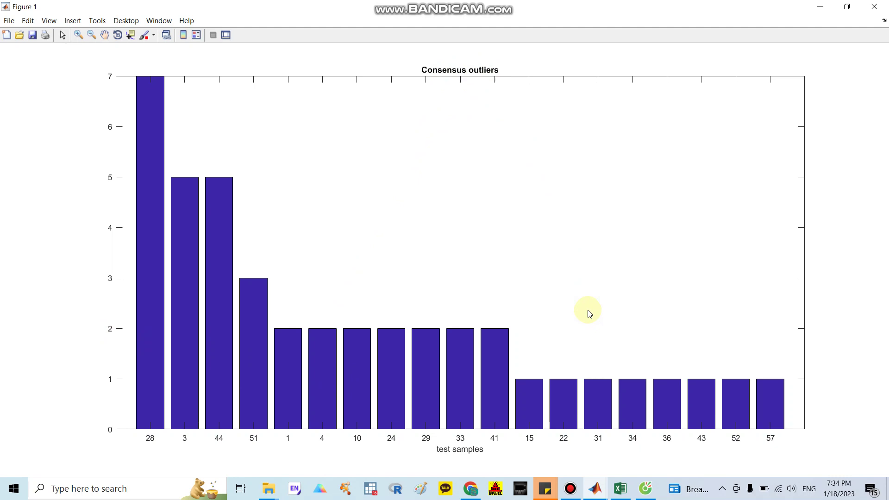
Choose view William plot from the toolbox Results menu to open its setup dialog.
mouse_move(600, 486)
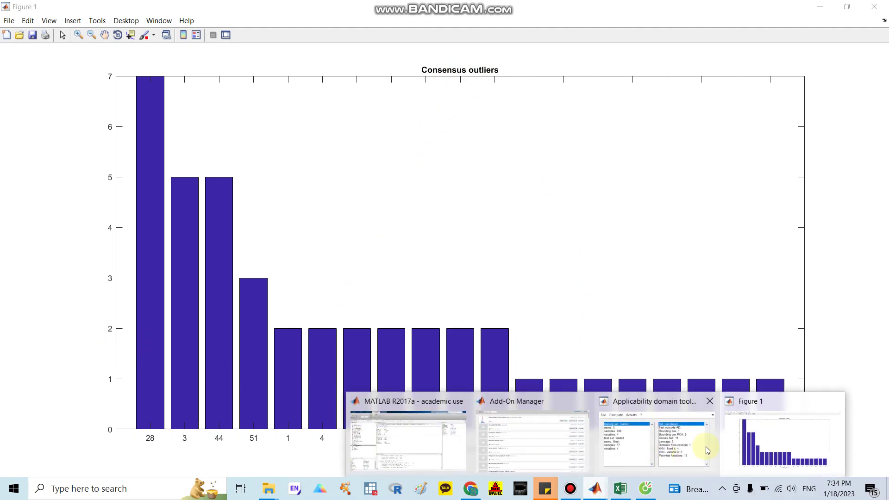
mouse_move(677, 444)
click(645, 443)
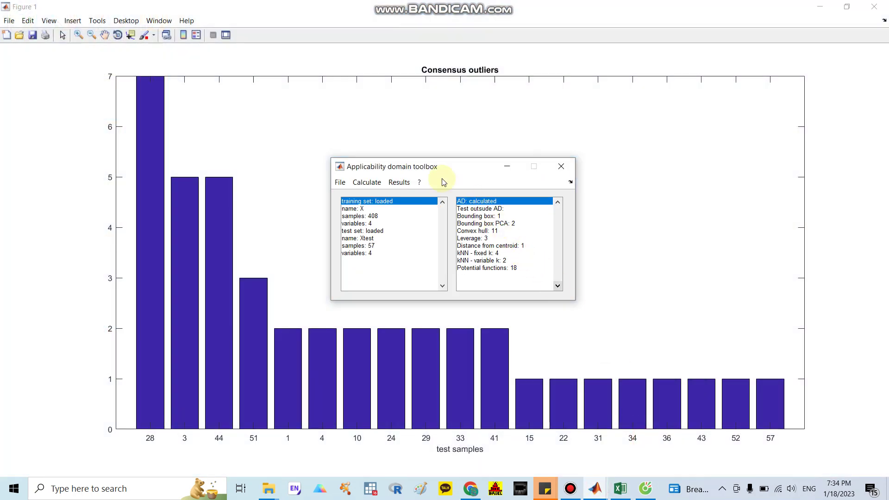
click(399, 182)
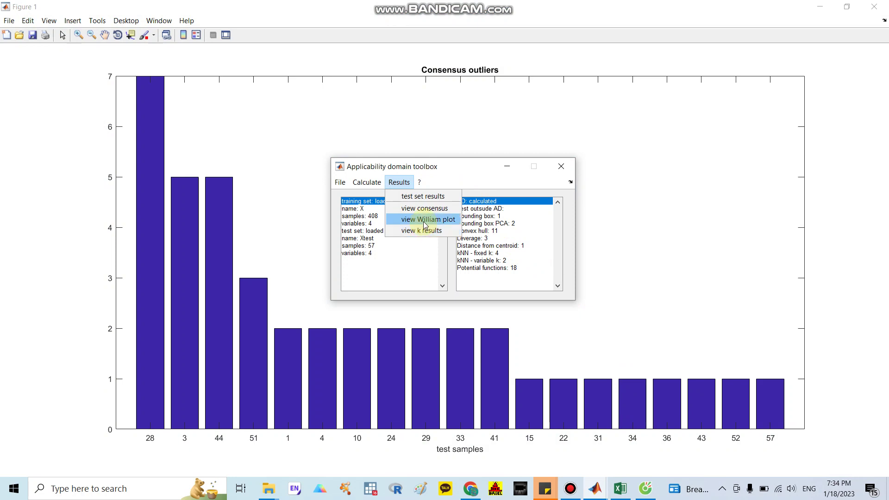
click(424, 220)
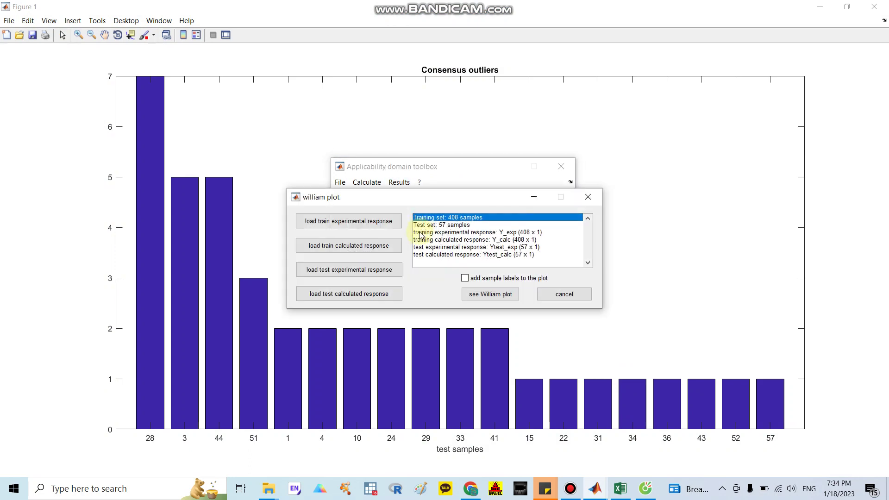
Load Y_exp and Y_calc as the training experimental and calculated responses.
click(382, 225)
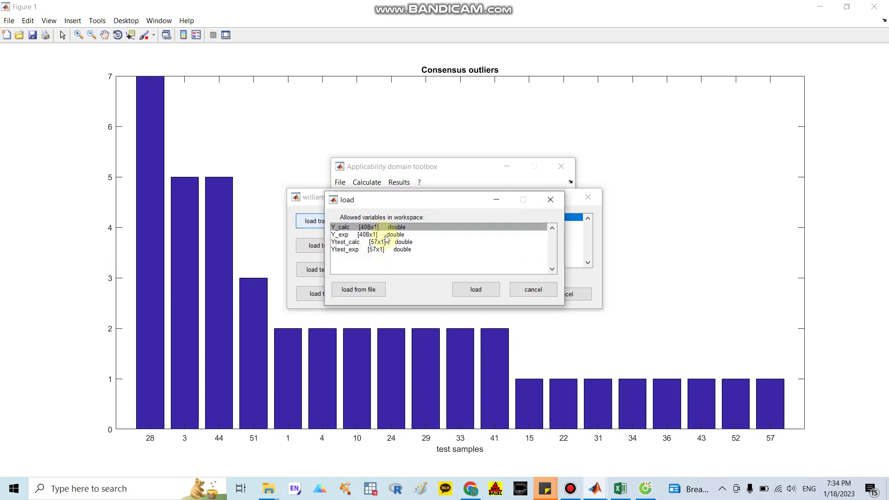
click(385, 235)
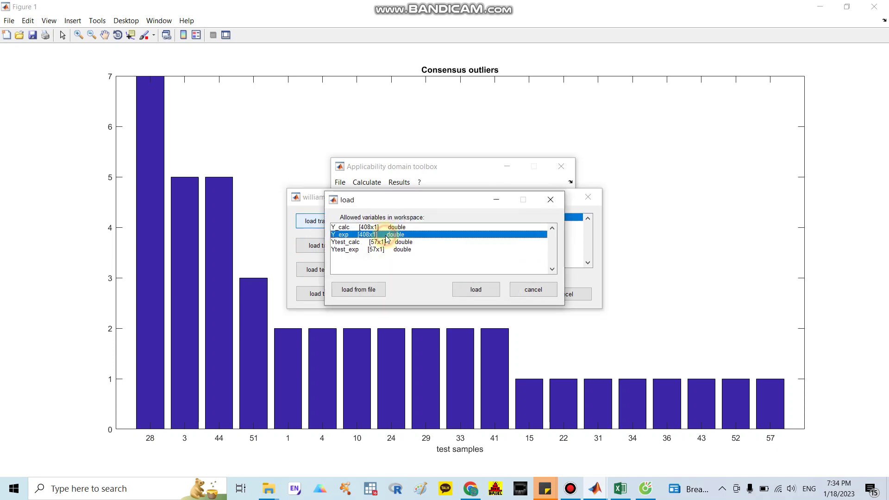
click(484, 291)
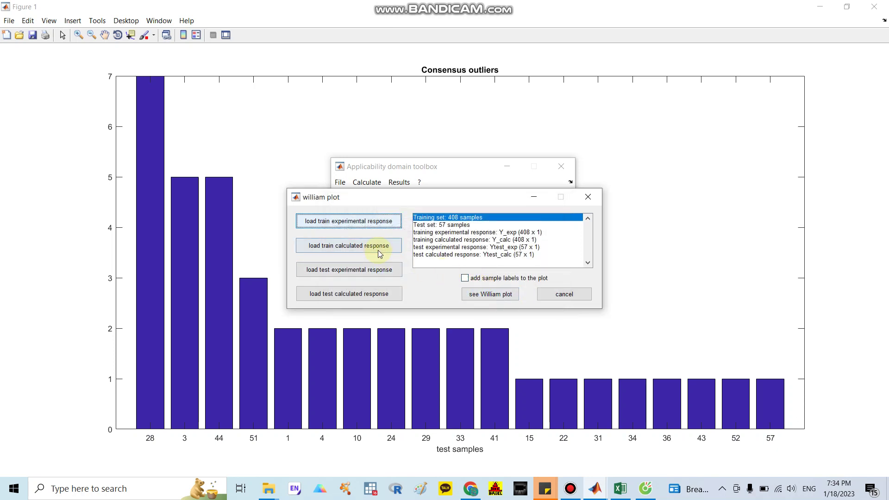
click(379, 249)
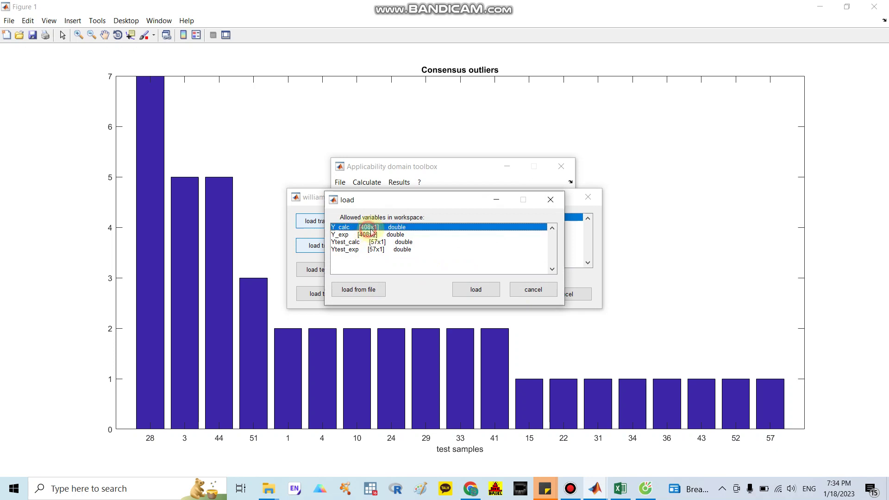
drag(399, 205, 461, 196)
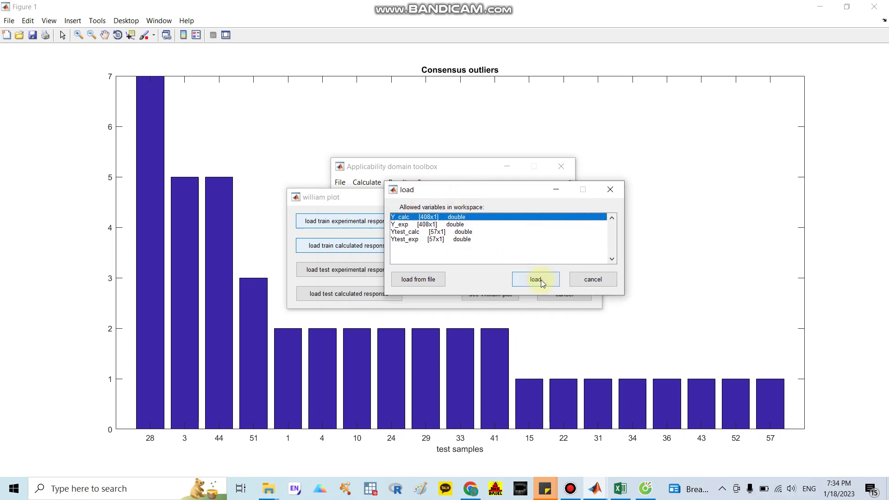
click(534, 279)
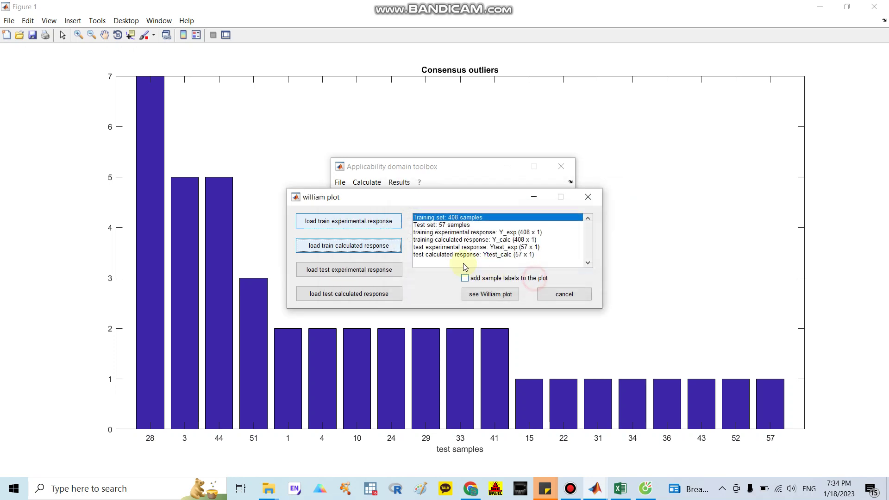
Load Ytest_exp and Ytest_calc as test responses, enable sample labels, and generate the William plot.
click(387, 270)
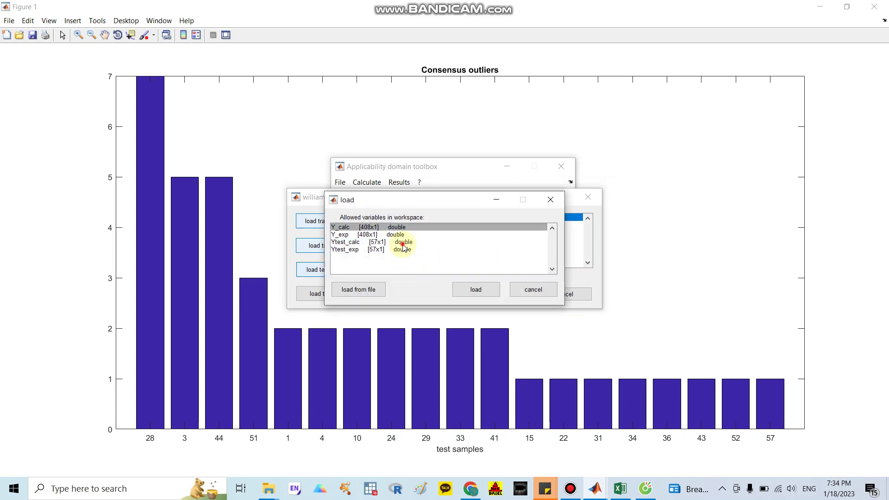
click(402, 245)
click(403, 250)
click(477, 291)
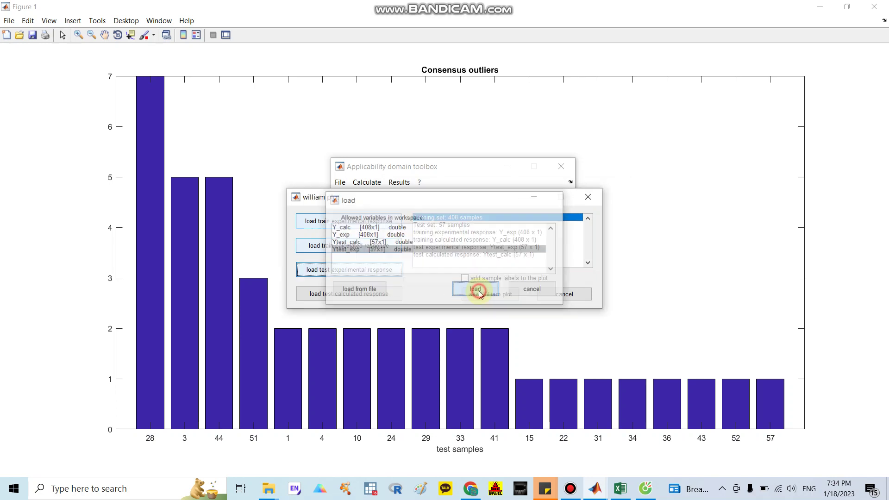
click(380, 293)
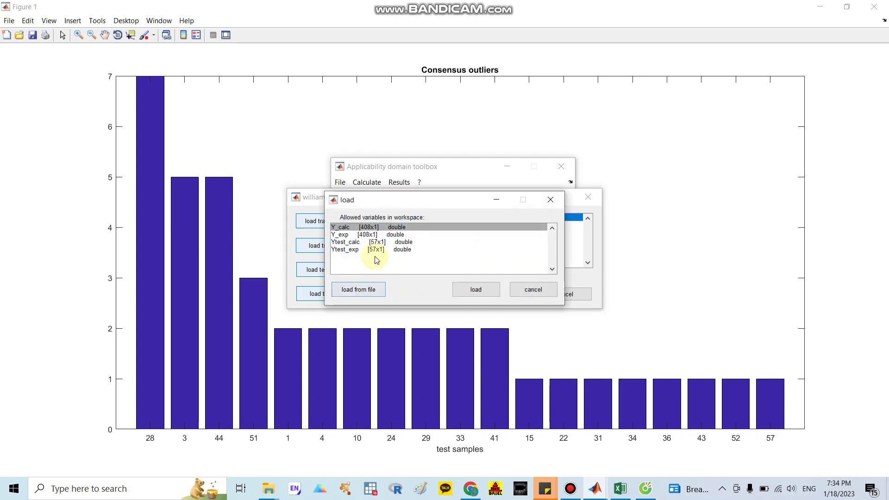
click(370, 241)
click(475, 289)
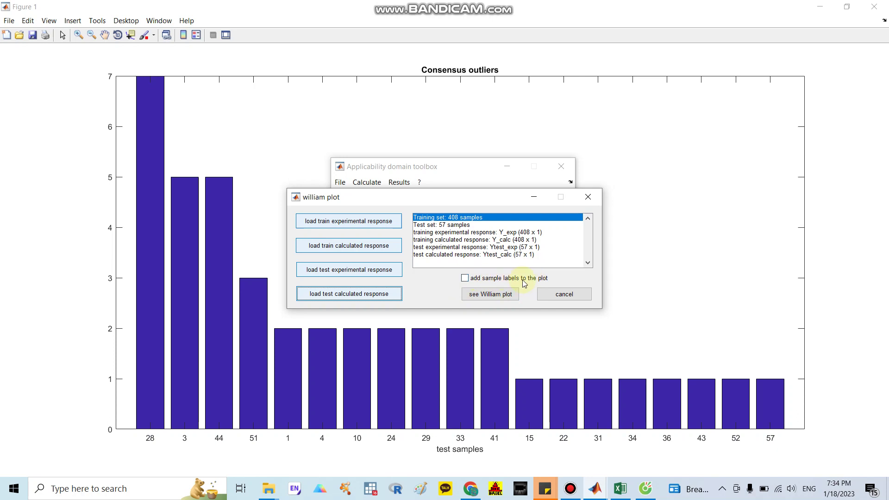
click(466, 277)
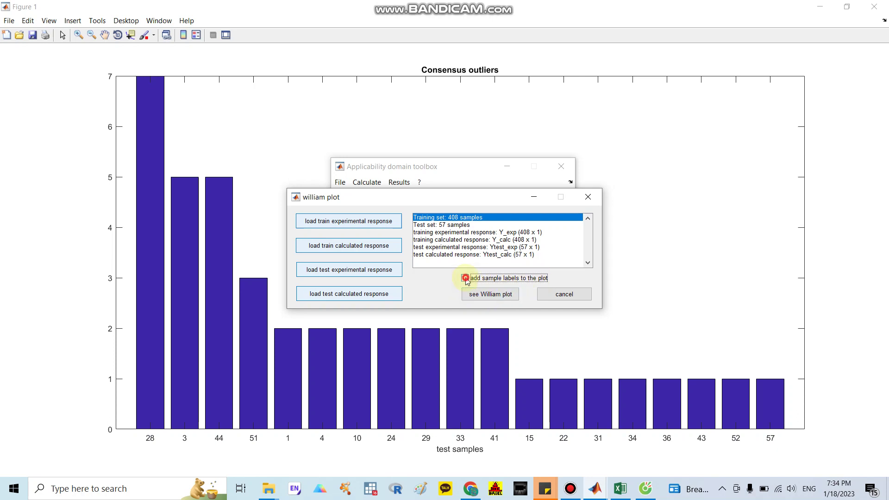
click(486, 296)
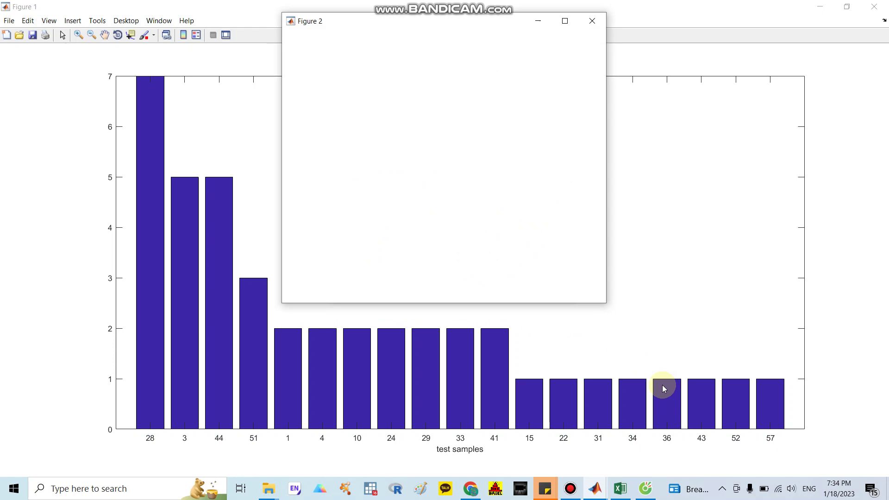
Maximize the Figure 2 window holding the labelled William plot.
click(565, 21)
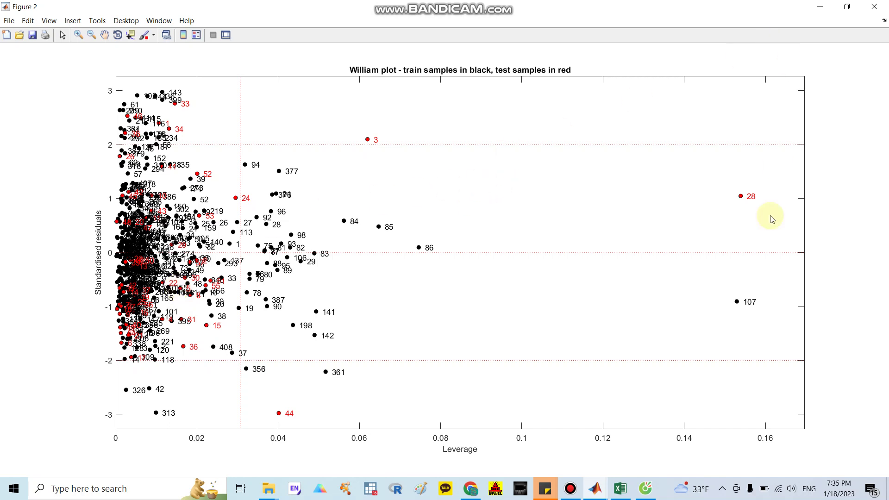
Show the toolbox's k results boxplot for k values 1 to 25 and maximize Figure 3.
mouse_move(595, 488)
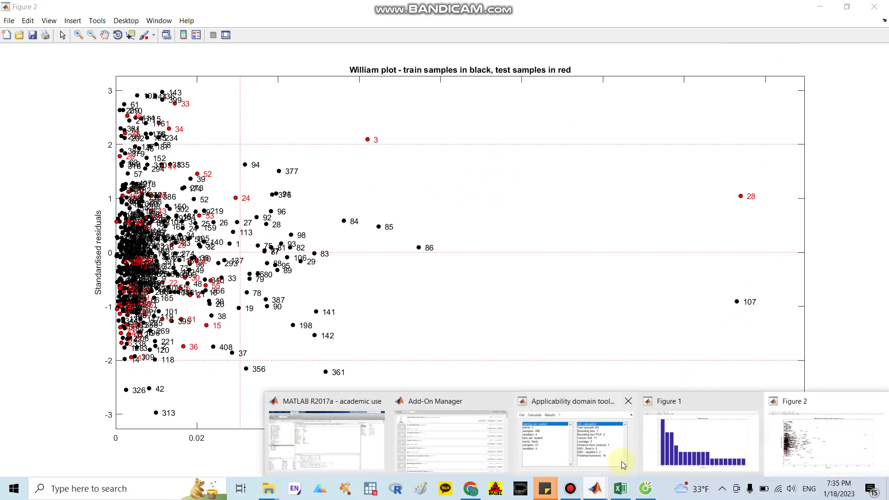
click(574, 441)
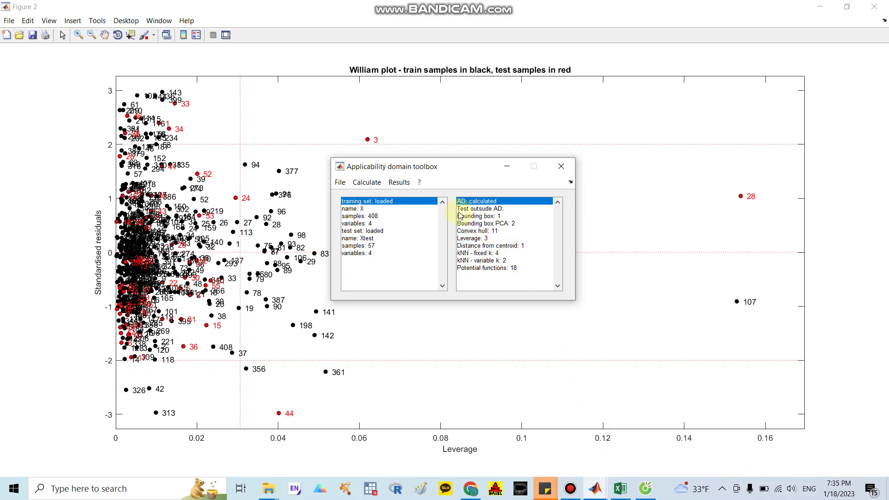
click(398, 183)
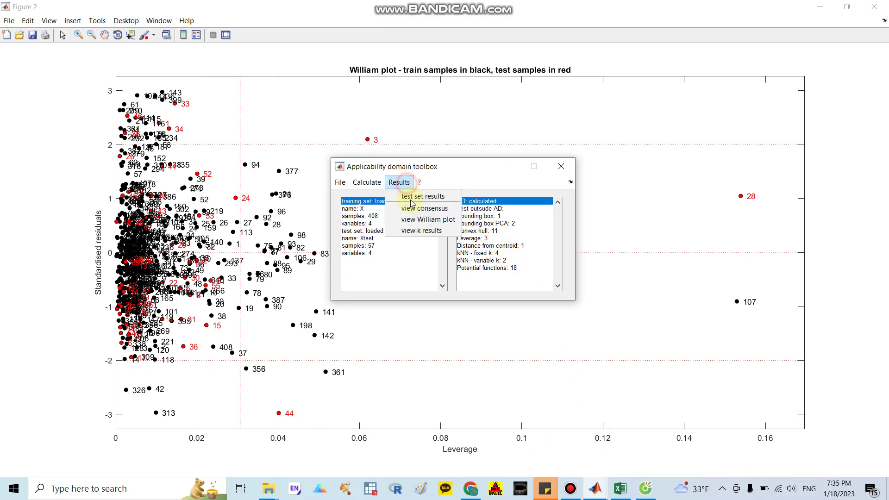
click(421, 231)
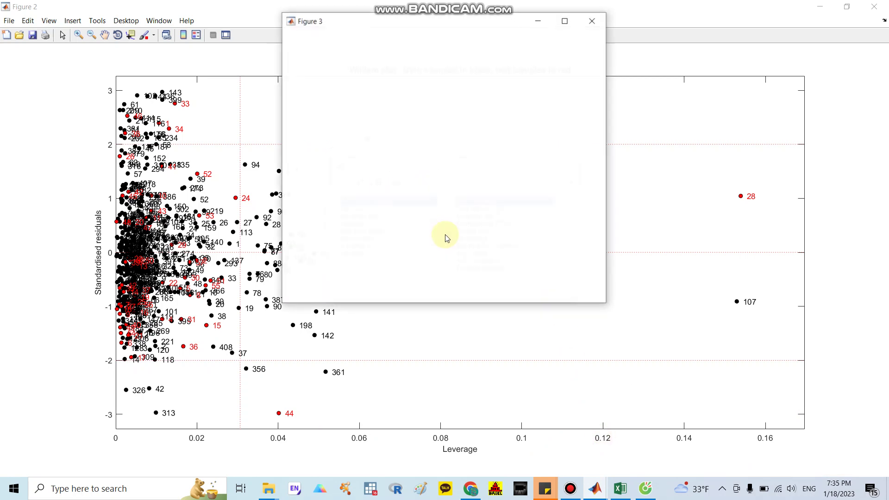
click(565, 22)
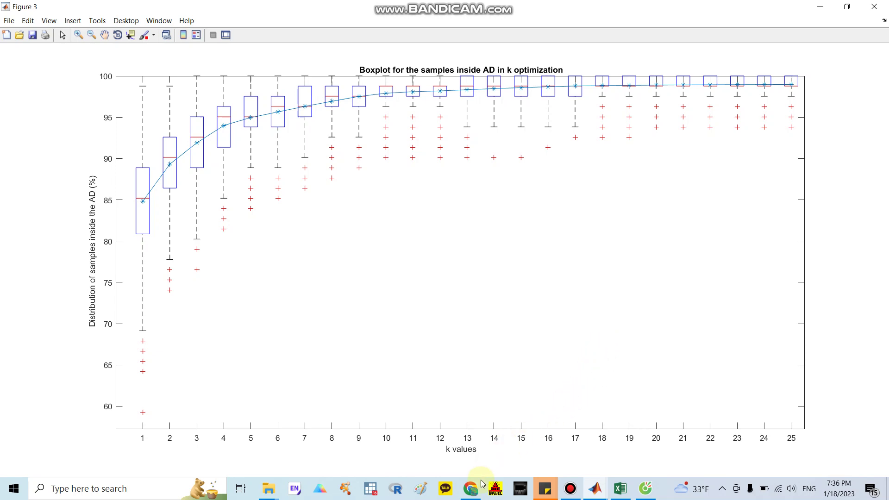
Switch to the ScienceDirect article, highlight its Applicability domain heading, and scroll toward Table 9.
mouse_move(477, 489)
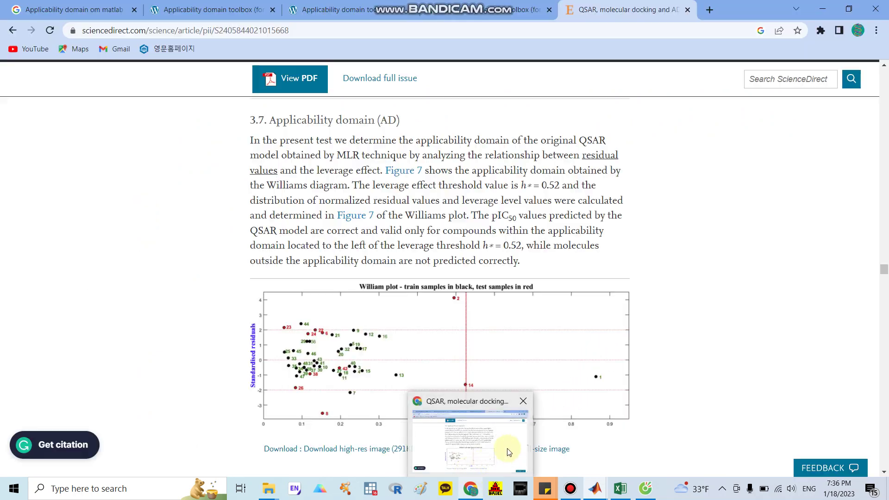
click(507, 448)
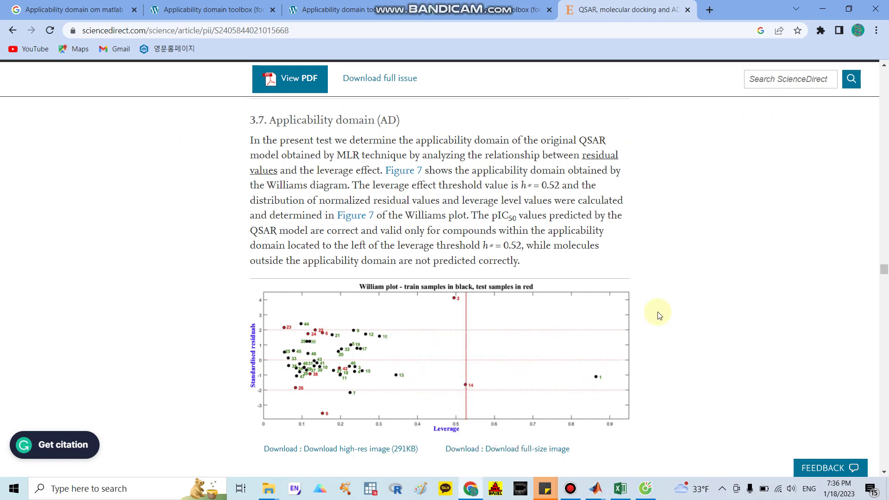
scroll(657, 313, up, 1)
scroll(659, 314, up, 1)
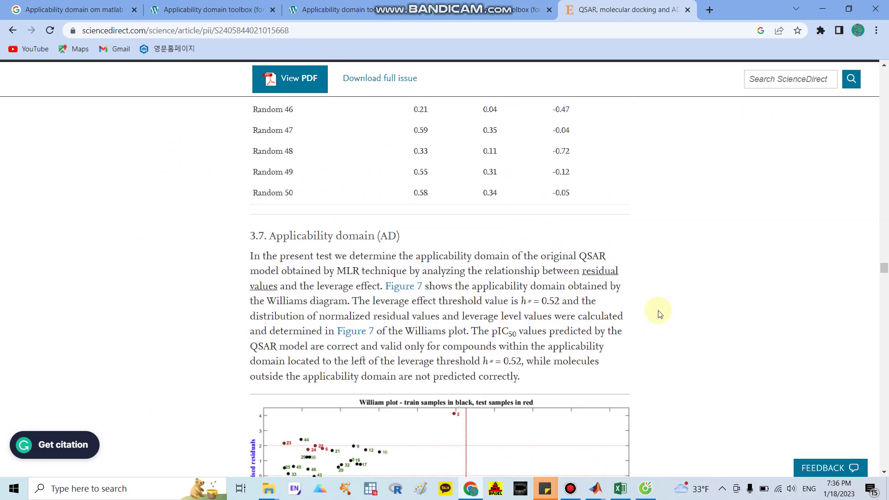
scroll(659, 313, down, 2)
scroll(648, 296, up, 3)
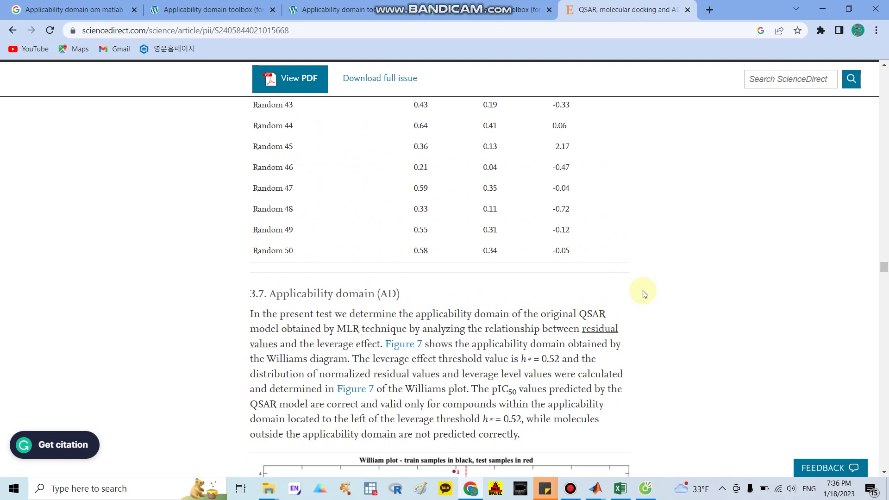
scroll(644, 292, down, 2)
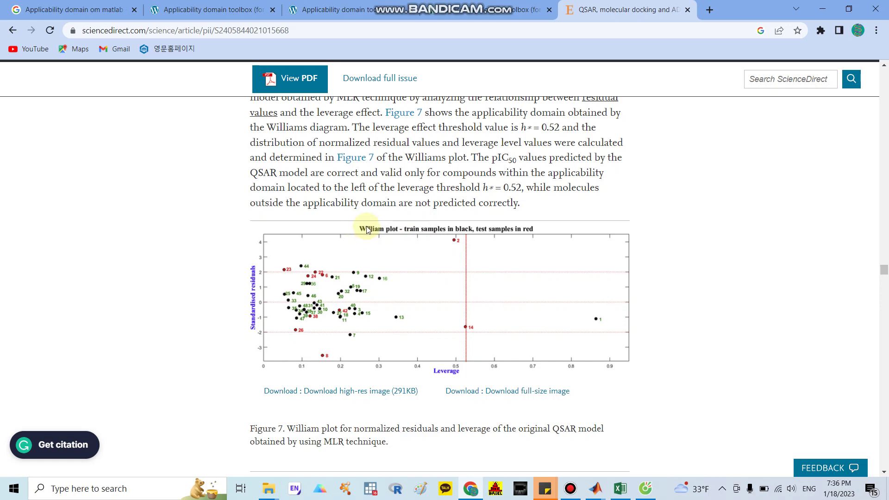
scroll(305, 184, up, 2)
drag(278, 180, 421, 190)
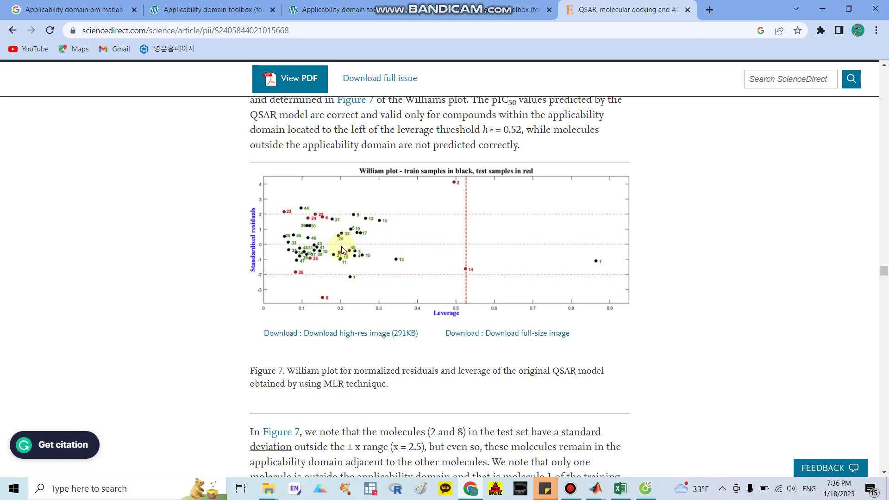
scroll(341, 256, down, 12)
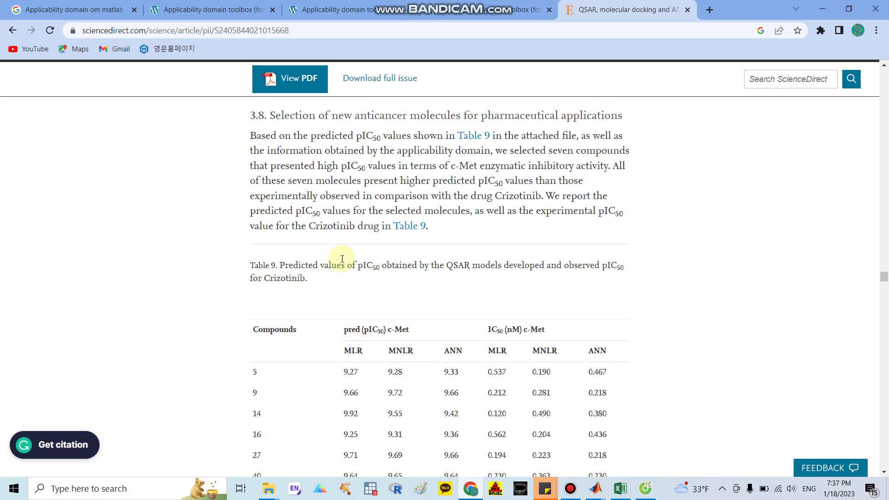
Highlight the top rows of Table 9 in the article, then clear the selection.
scroll(342, 262, down, 1)
drag(249, 248, 308, 277)
click(255, 246)
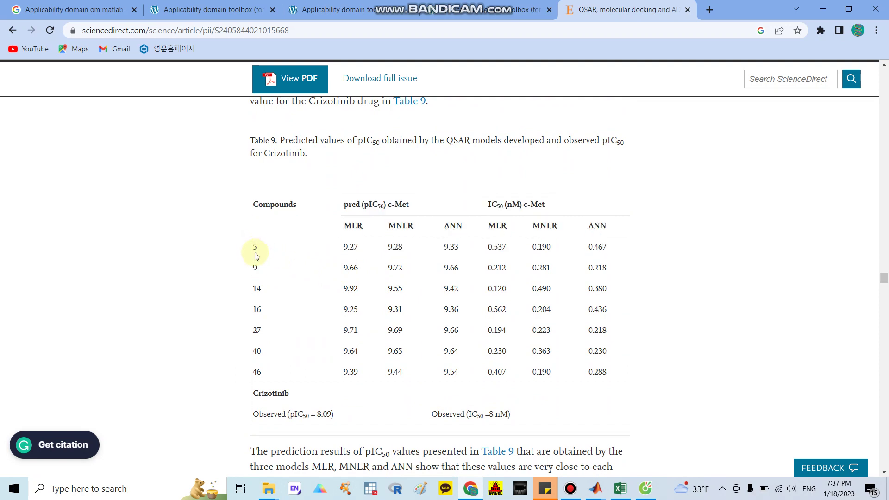
click(262, 308)
click(257, 351)
click(258, 368)
Scroll down to Figure 12, then bring the toolbox's help folder forward in File Explorer.
scroll(337, 248, down, 9)
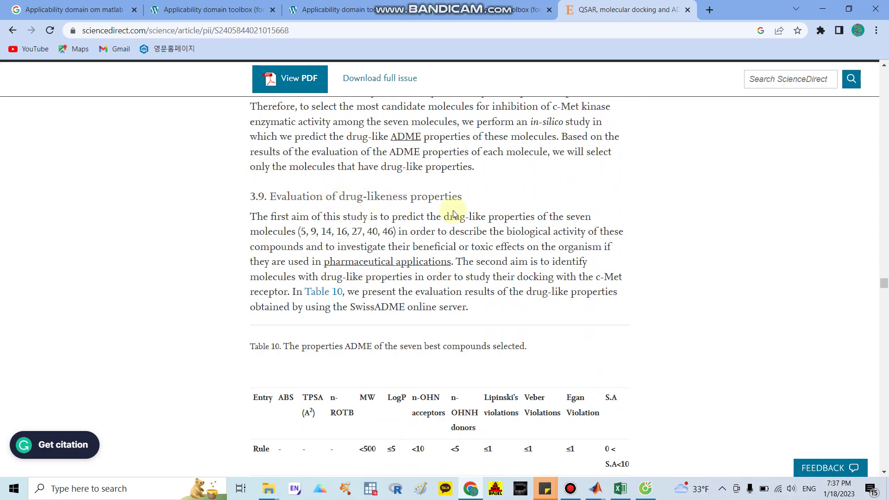
scroll(453, 214, down, 11)
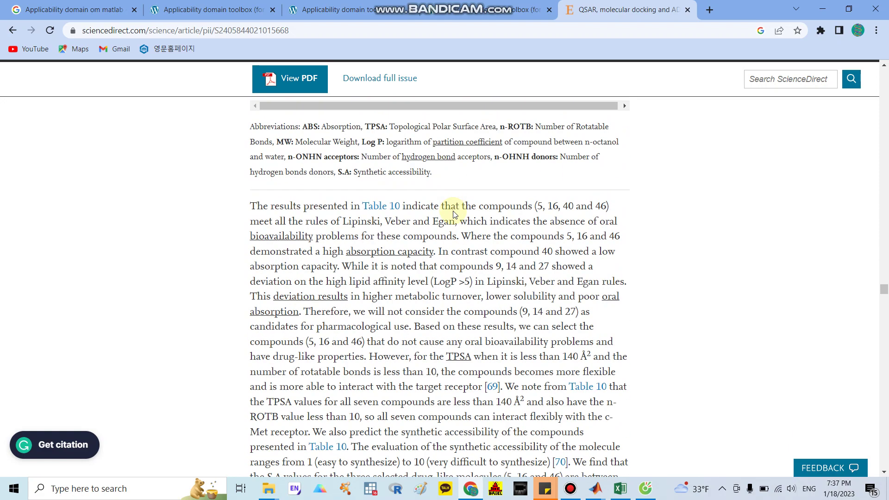
scroll(453, 211, down, 10)
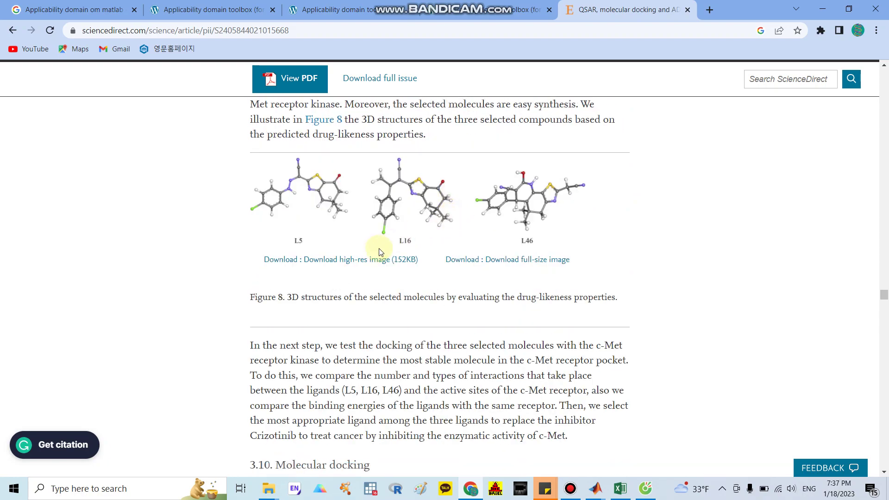
scroll(370, 250, down, 6)
scroll(363, 212, down, 20)
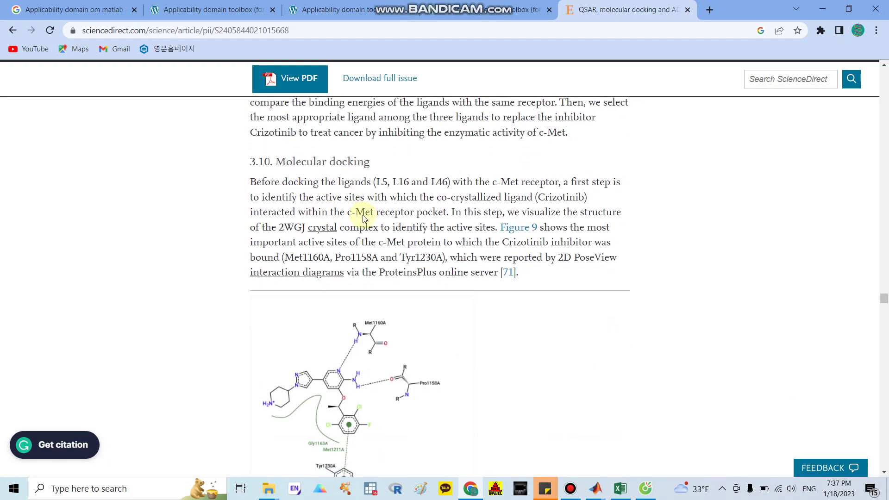
scroll(373, 238, down, 8)
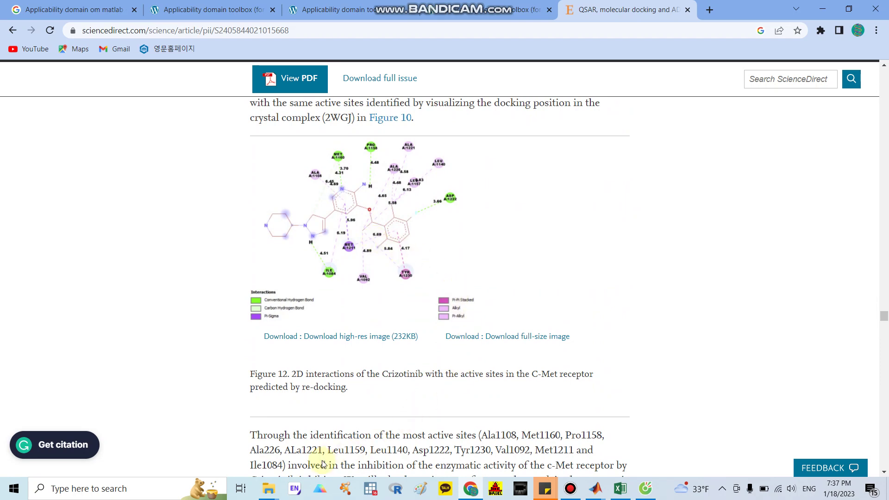
mouse_move(268, 488)
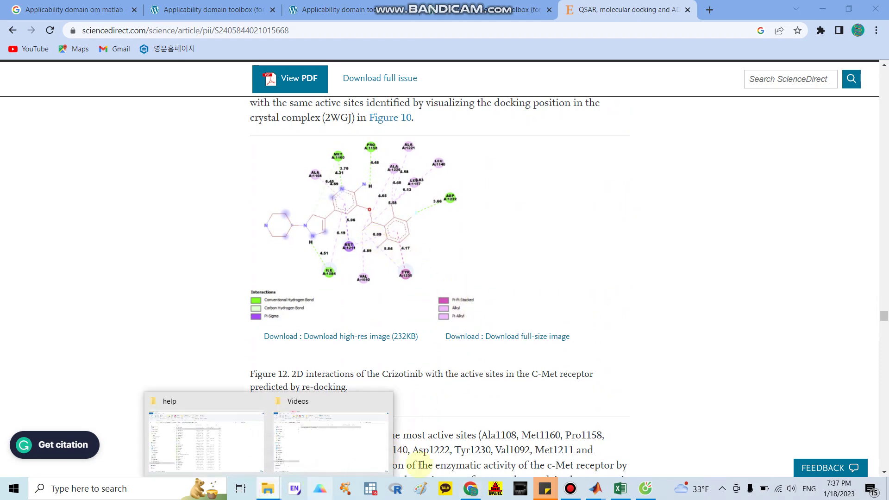
click(257, 424)
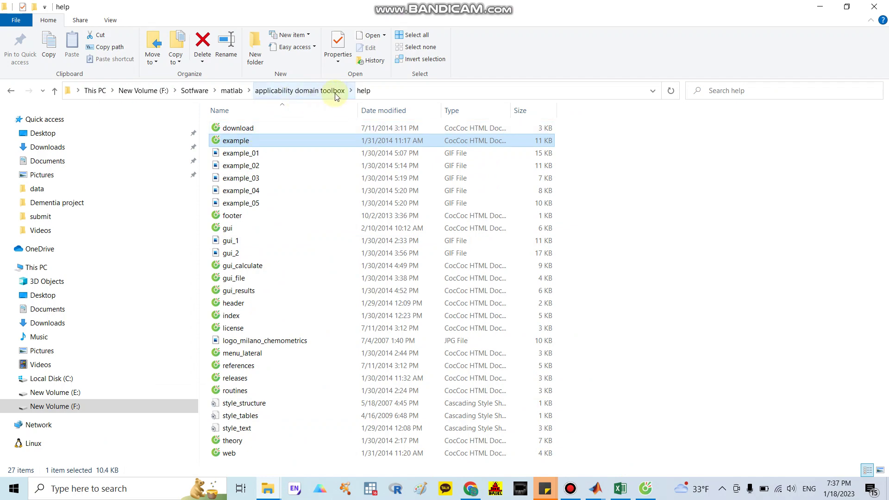
Open example.htm and scroll past the AD settings form and results table to the Consensus outliers chart.
double_click(260, 142)
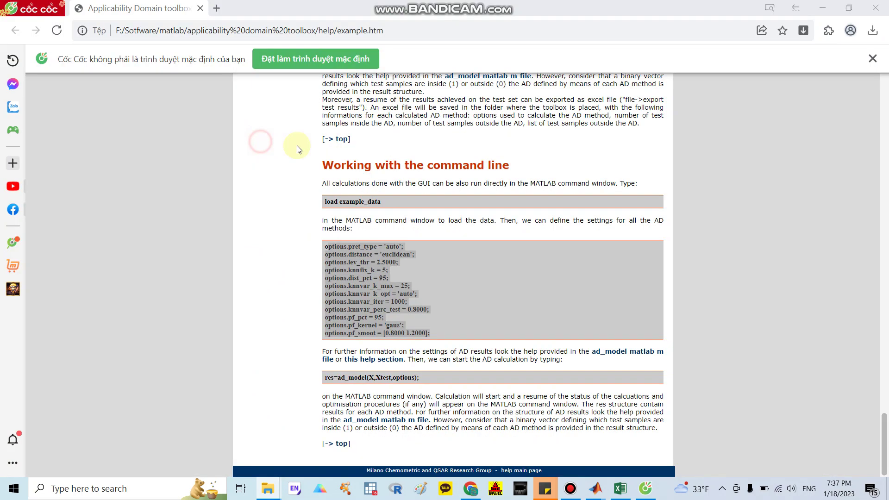
scroll(546, 203, down, 1)
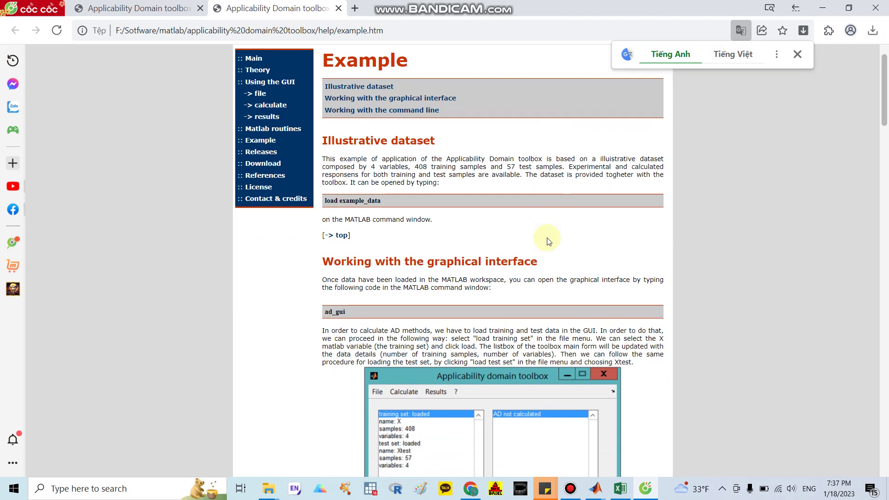
scroll(519, 215, down, 3)
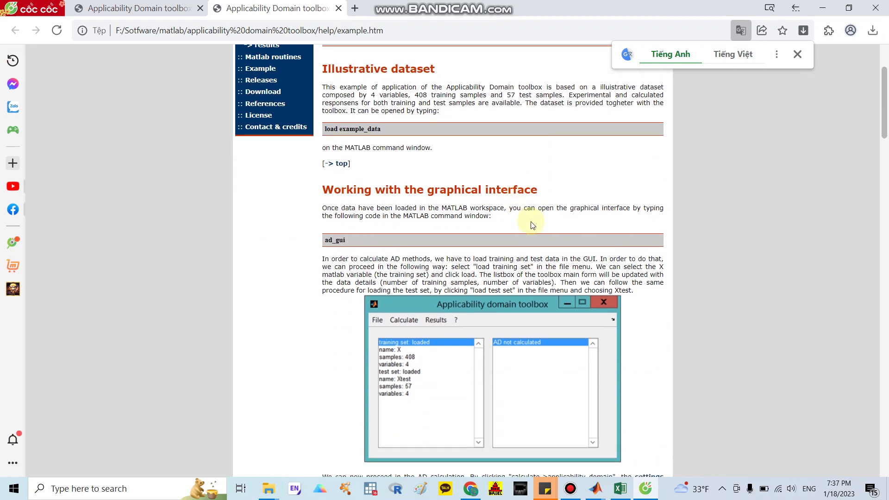
scroll(529, 226, down, 5)
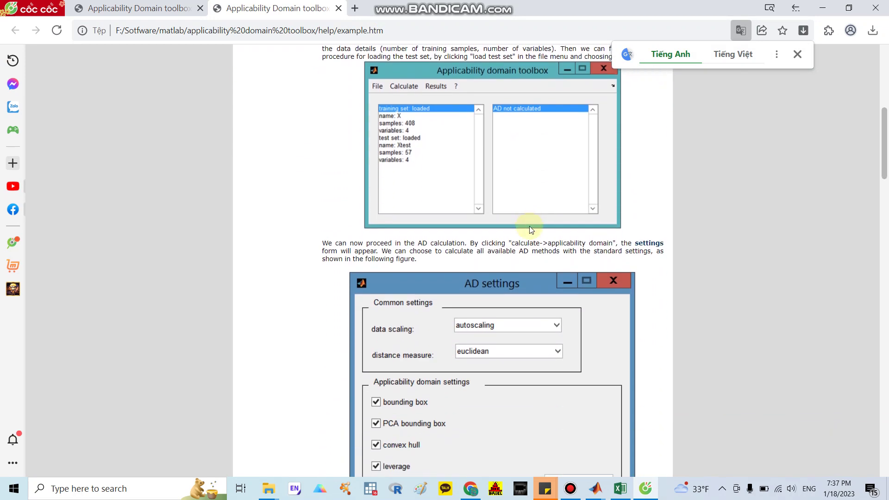
scroll(529, 226, up, 4)
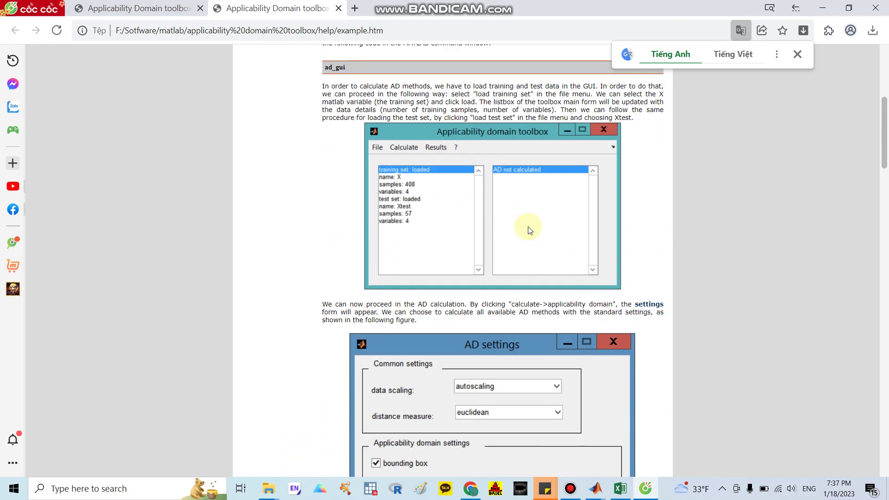
scroll(529, 230, down, 4)
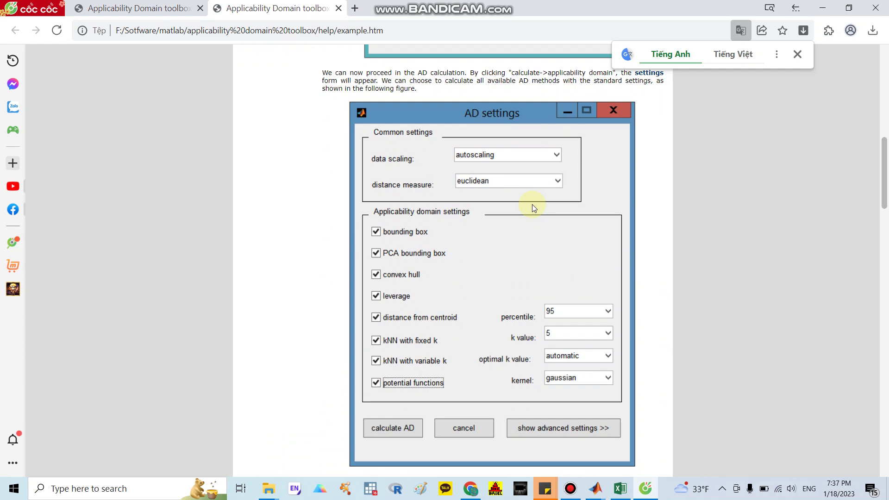
scroll(536, 258, down, 13)
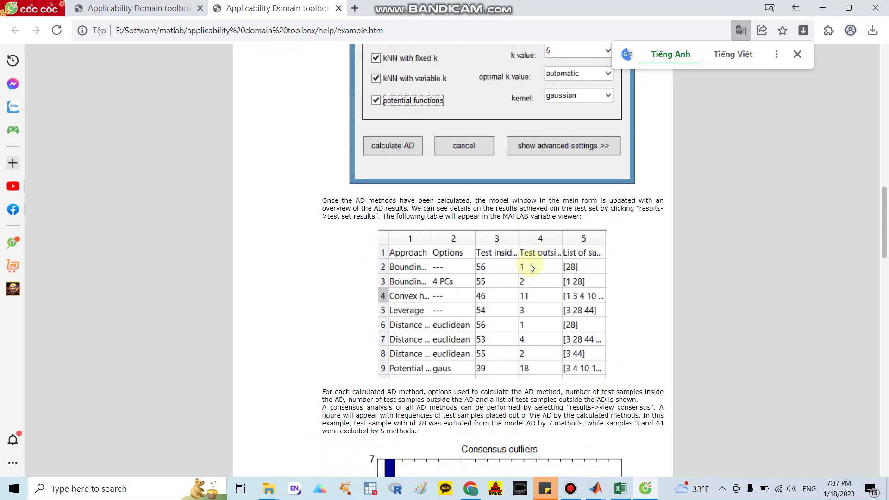
scroll(486, 303, down, 13)
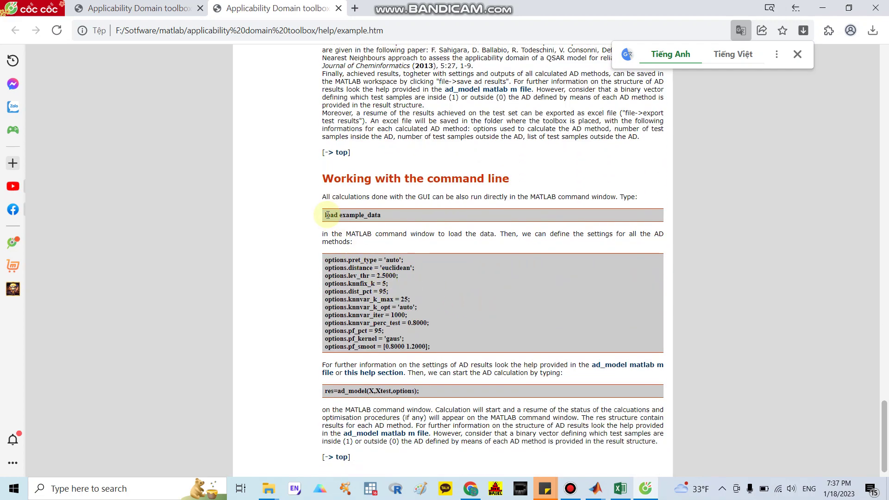
Highlight the 12 options settings lines in the command-line example code, then clear the selection.
drag(327, 267, 446, 343)
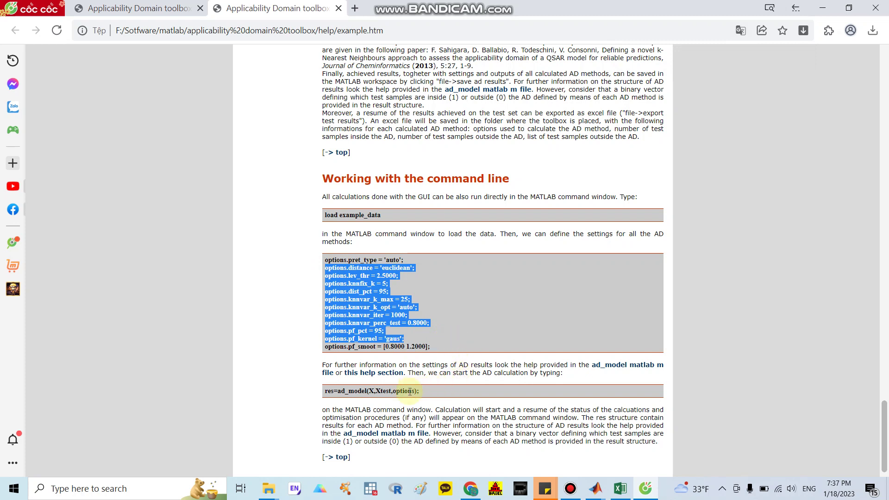
click(452, 299)
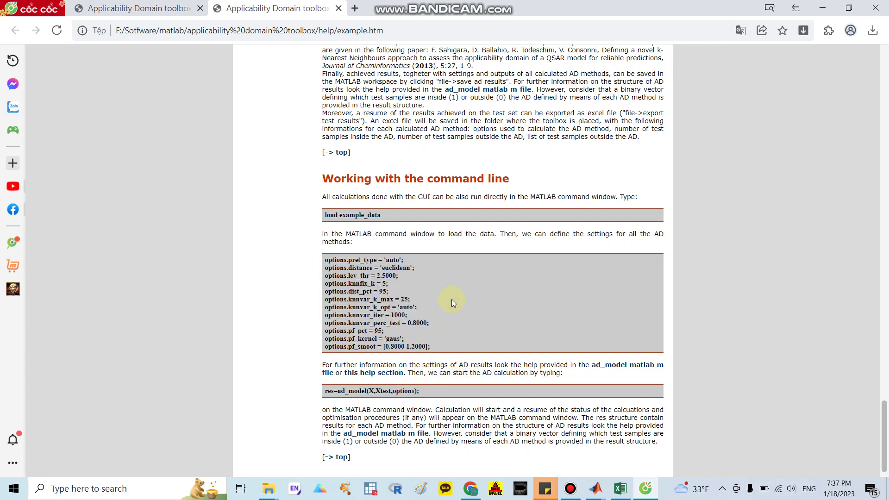